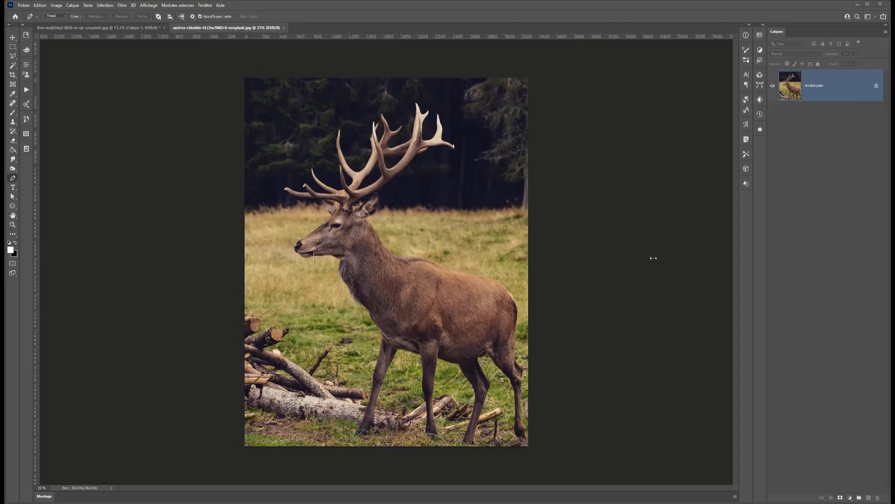
Step: Duplicate the background into Calque 1, convert it to a smart object, and open the Filtre menu
key(ctrl+j)
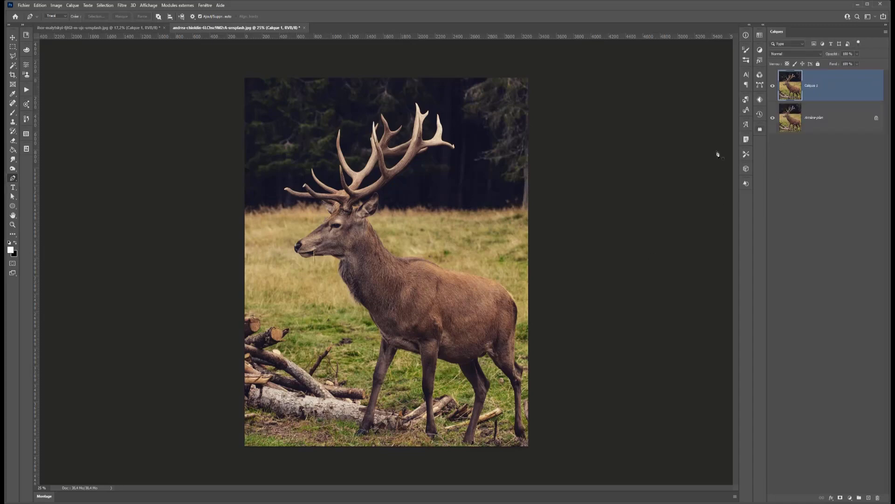
right_click(828, 85)
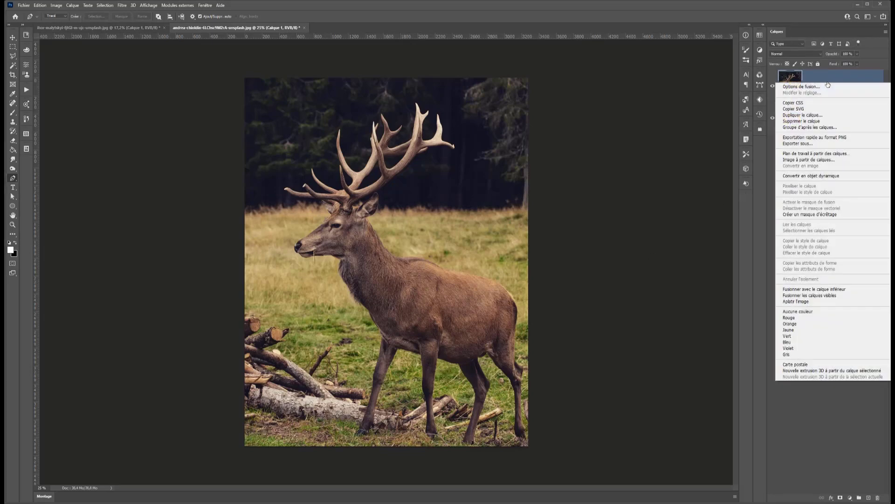
click(806, 176)
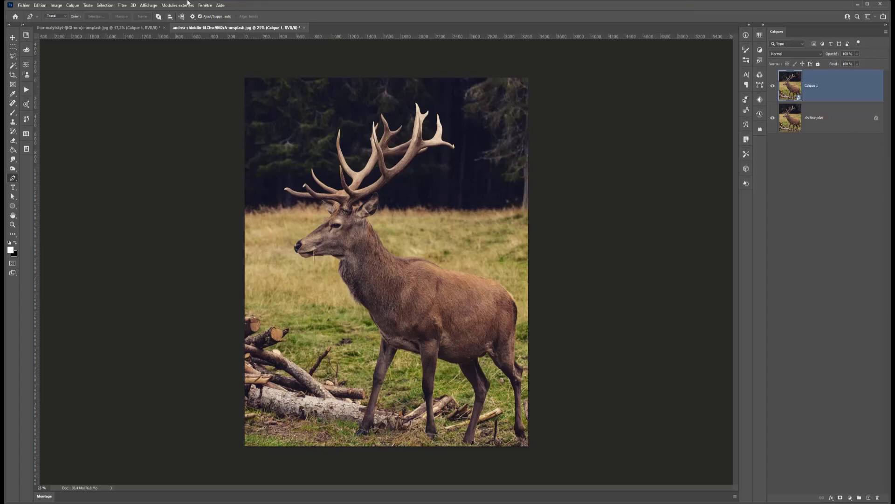
click(123, 6)
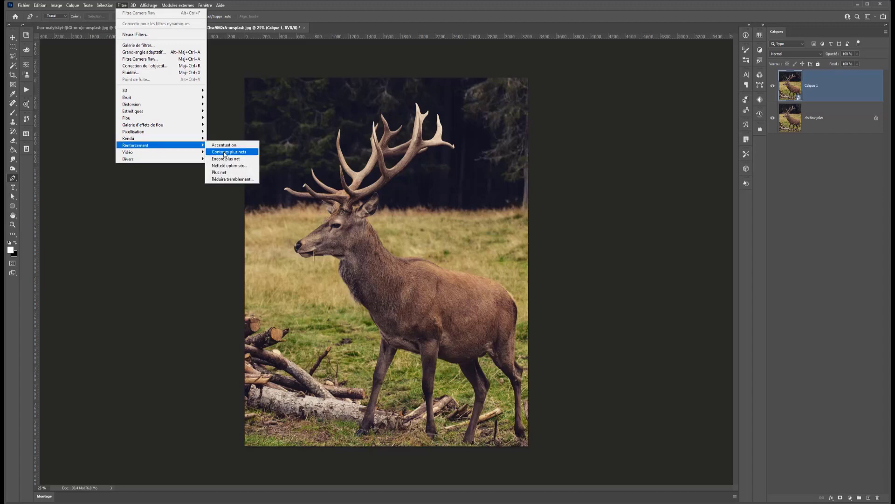
mouse_move(135, 144)
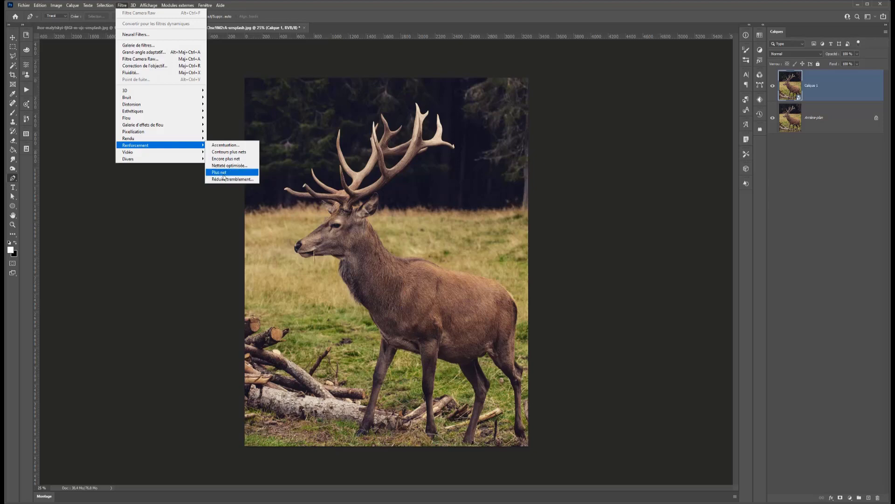
click(224, 146)
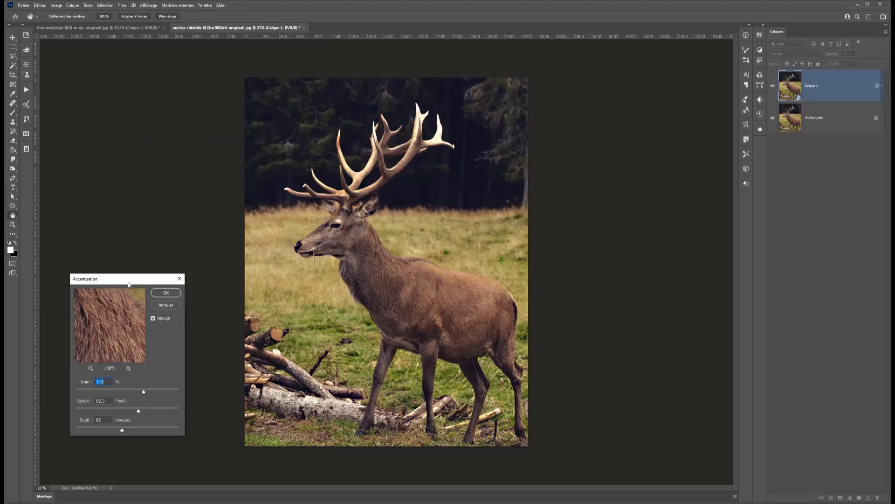
drag(128, 284, 134, 138)
drag(145, 248, 177, 245)
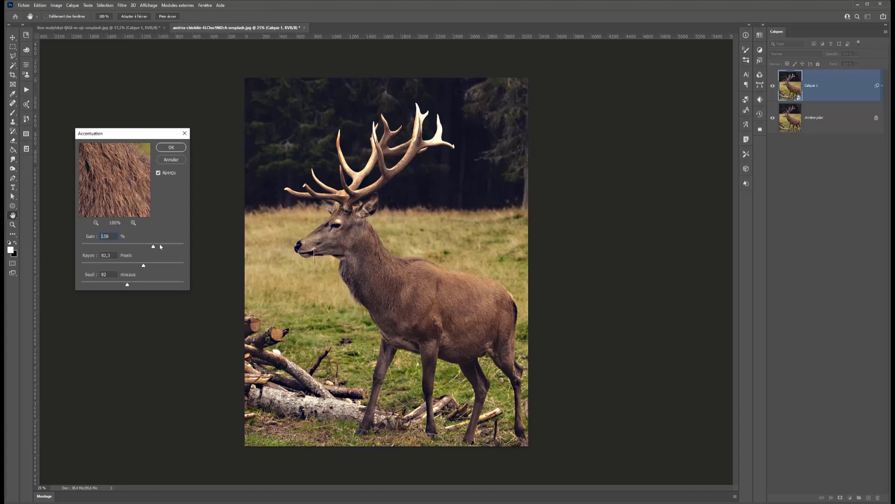
click(159, 173)
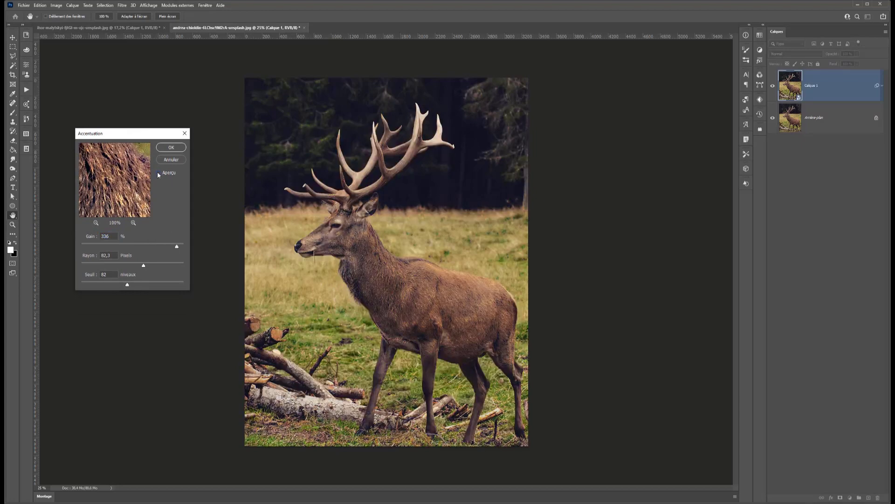
click(158, 173)
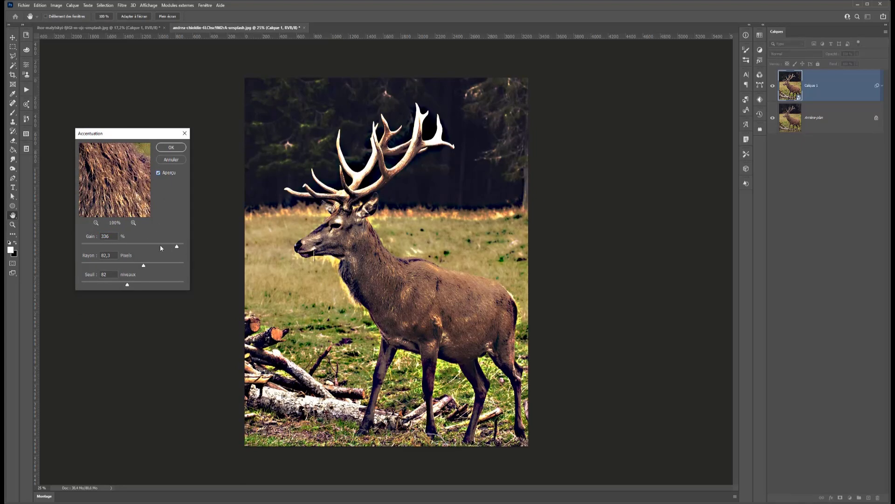
click(162, 245)
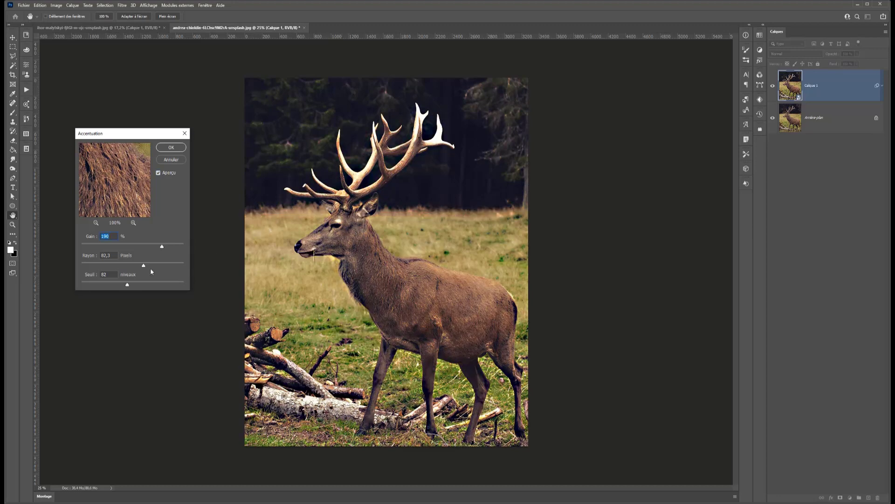
click(156, 246)
mouse_move(146, 265)
mouse_down()
mouse_move(182, 266)
mouse_move(167, 265)
mouse_up()
click(169, 245)
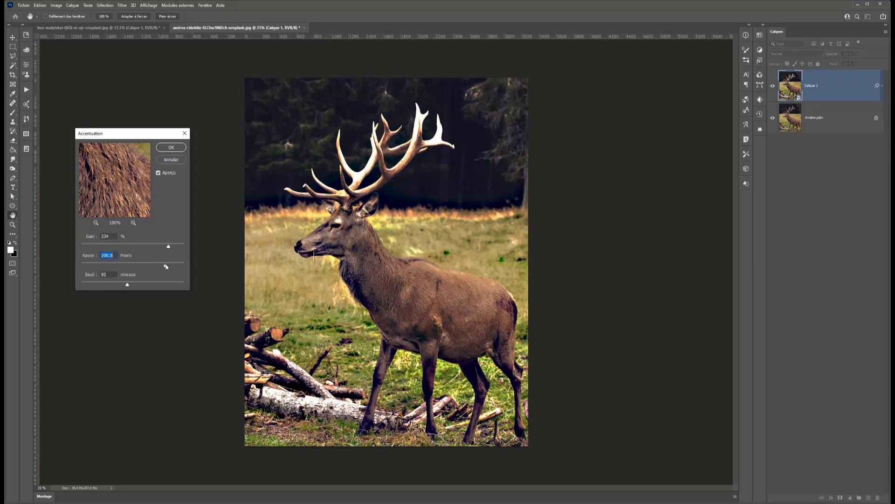
drag(148, 284, 97, 284)
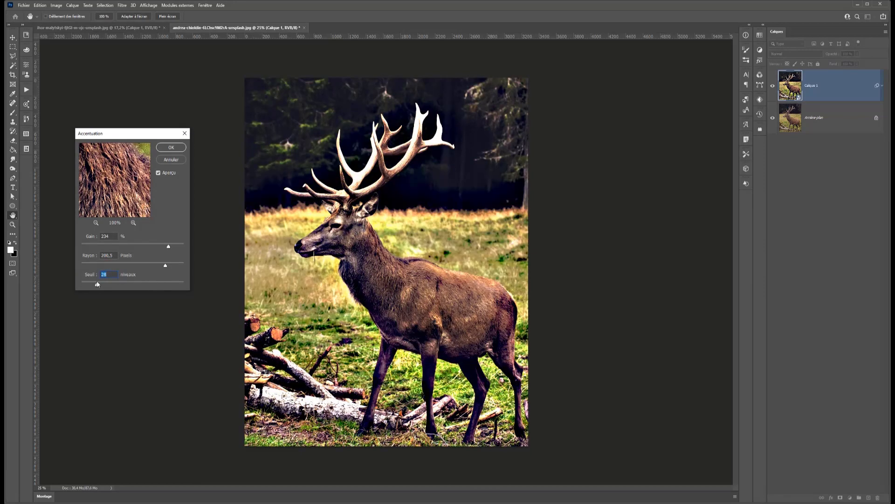
drag(140, 284, 116, 282)
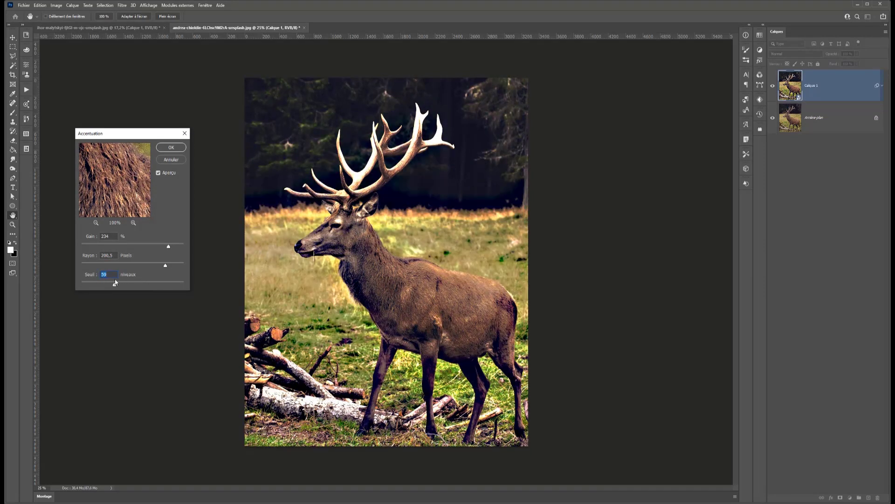
mouse_move(165, 265)
mouse_down()
mouse_move(134, 265)
mouse_move(135, 246)
mouse_move(150, 247)
mouse_up()
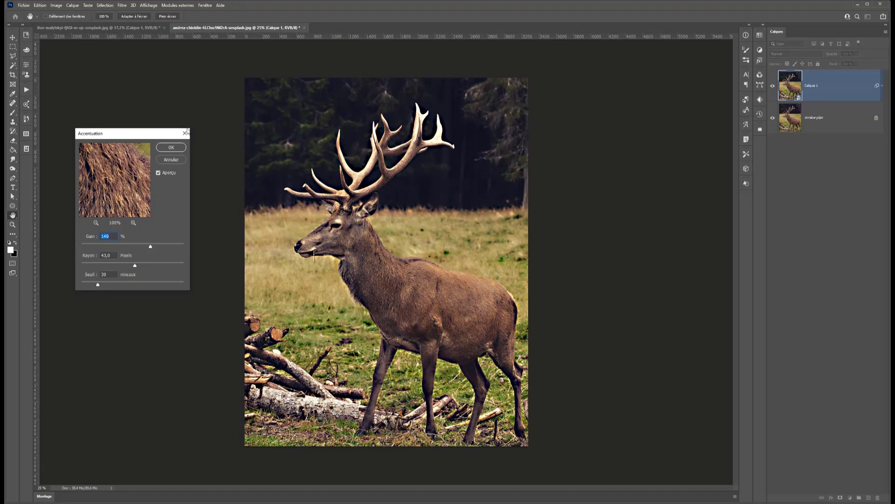
click(173, 160)
click(122, 6)
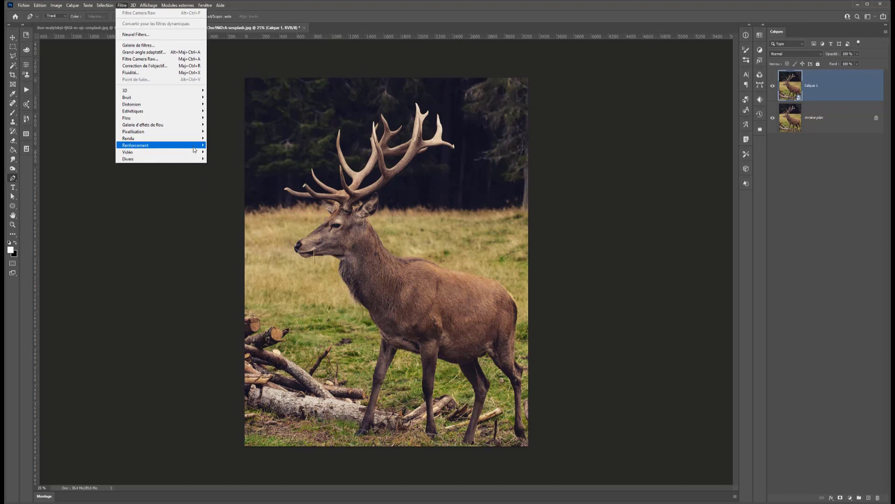
click(237, 153)
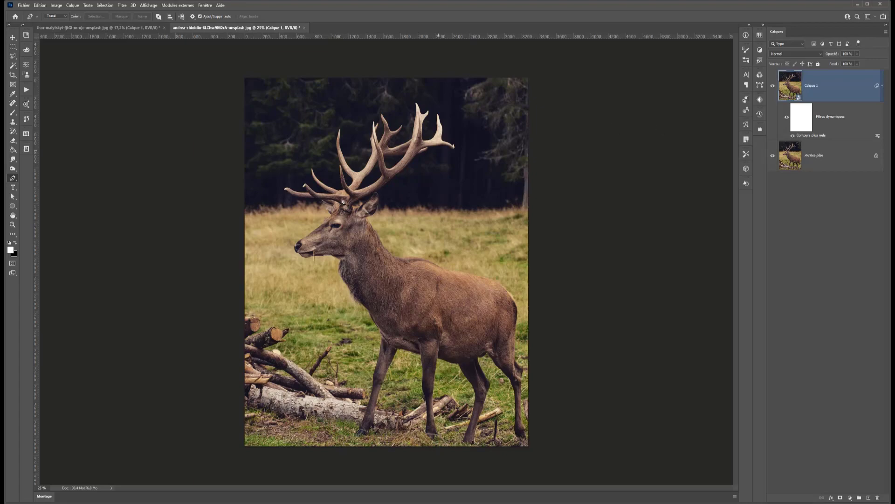
drag(365, 248, 626, 180)
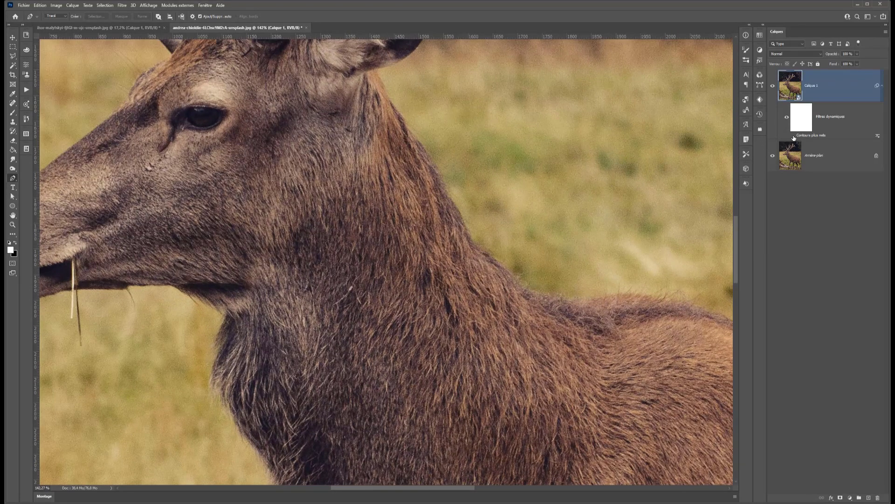
drag(624, 130, 399, 153)
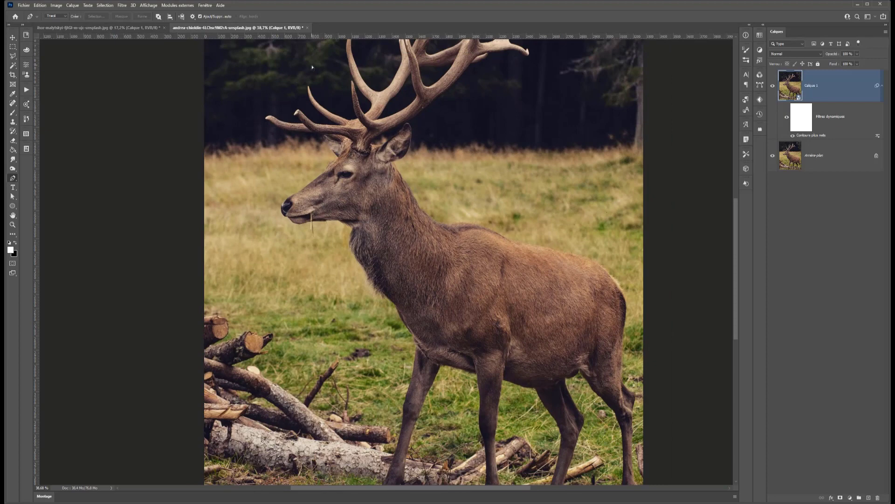
key(ctrl+z)
click(122, 5)
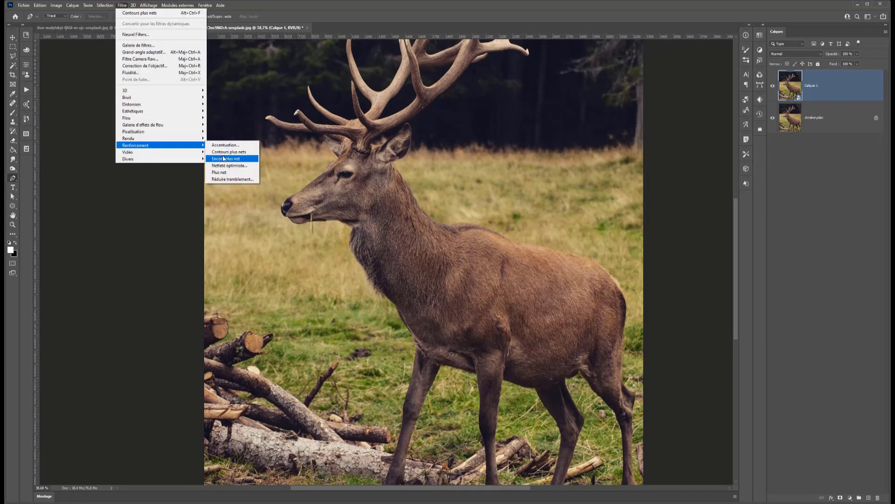
click(223, 159)
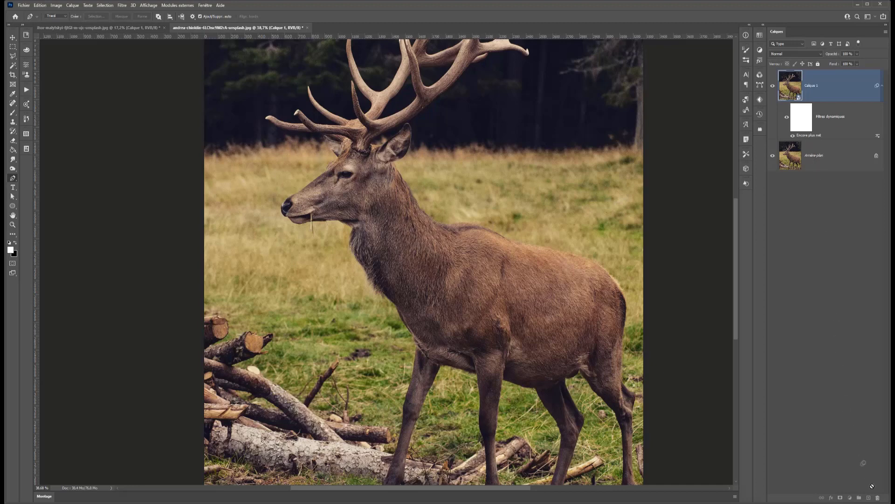
click(793, 135)
key(ctrl+z)
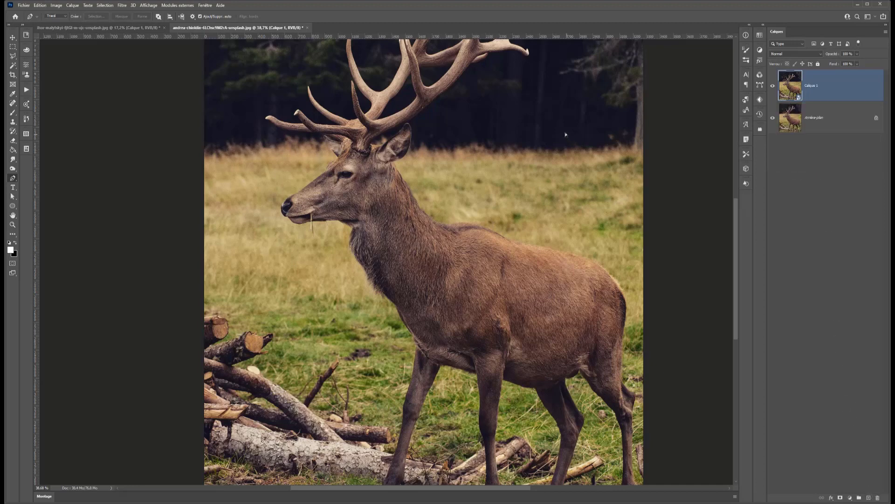
click(131, 6)
mouse_move(136, 144)
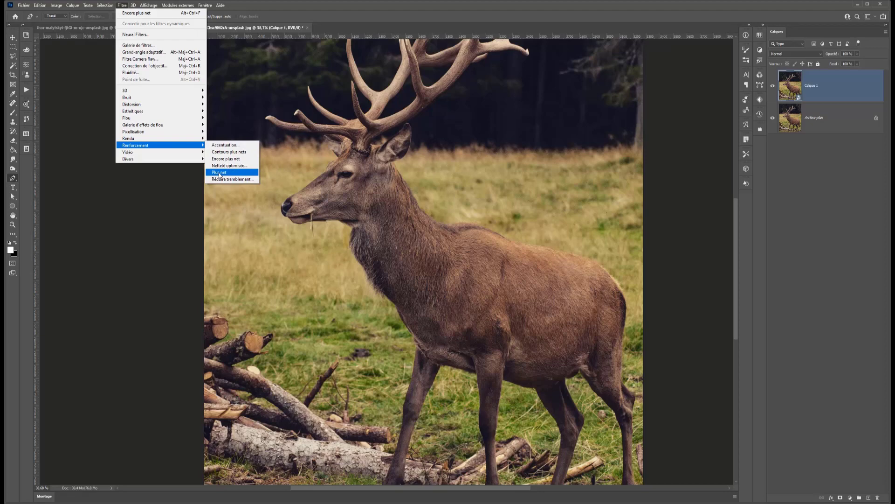
Step: Open Netteté optimisée beside the stag and set Gain 379%, Rayon 34.1 px, noise reduction 66%
click(219, 173)
key(h)
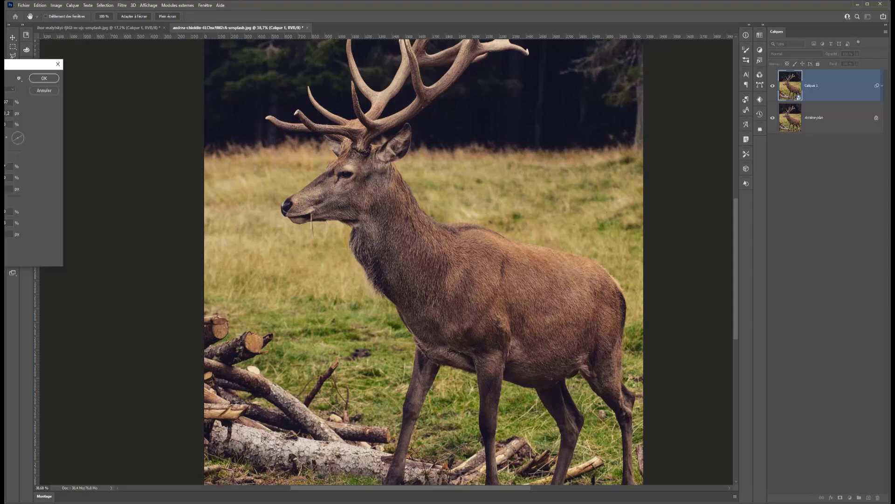
mouse_move(131, 64)
mouse_down()
mouse_move(177, 79)
mouse_move(173, 70)
mouse_move(101, 61)
mouse_up()
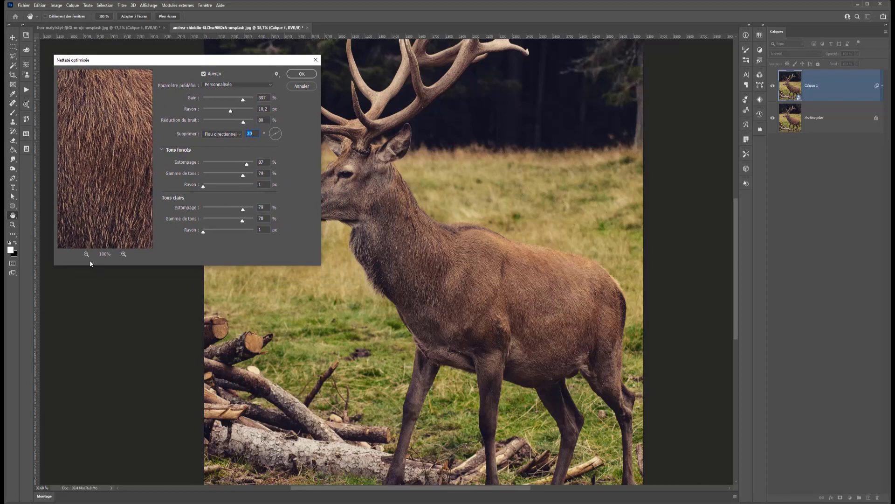
click(86, 253)
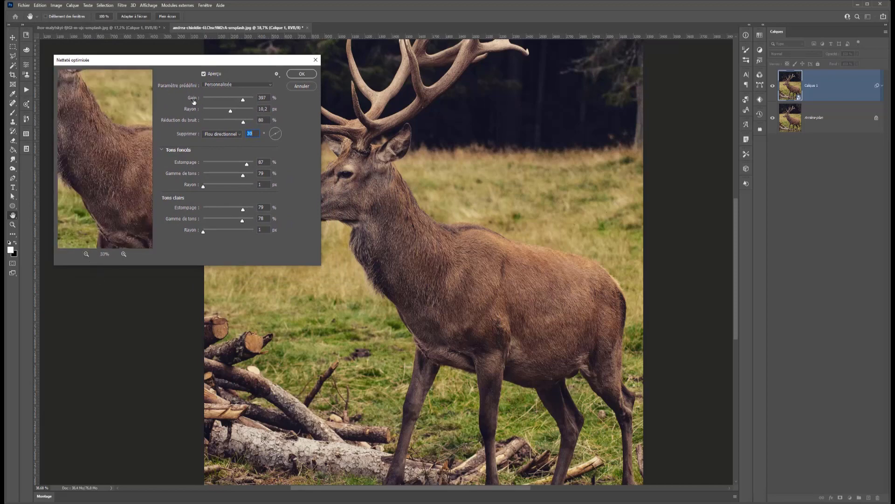
click(211, 85)
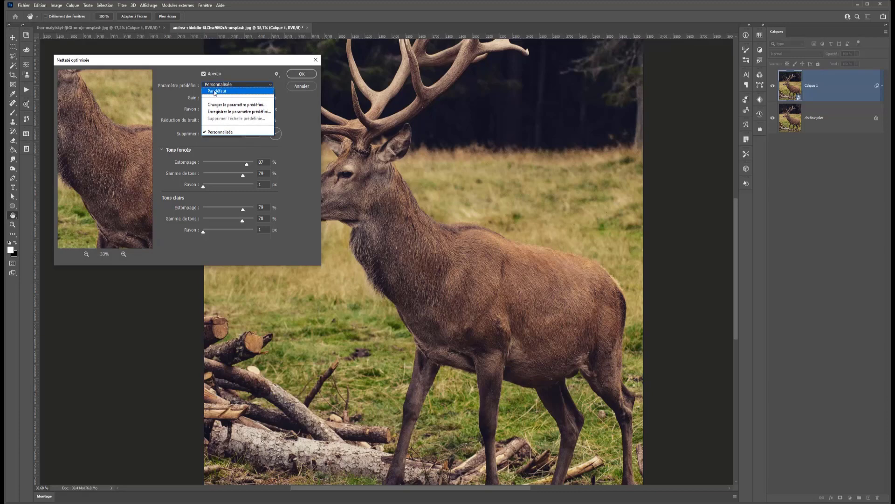
click(219, 85)
mouse_move(245, 100)
mouse_down()
mouse_move(219, 99)
mouse_move(241, 100)
mouse_move(215, 122)
mouse_up()
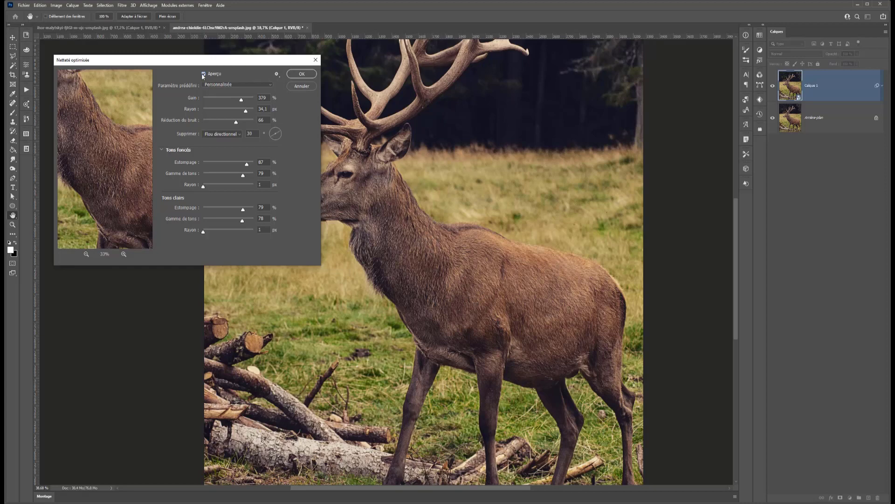
Step: Remove Flou directionnel at -16°, with shadow sharpening faded to 38% and 49 px radius
click(226, 137)
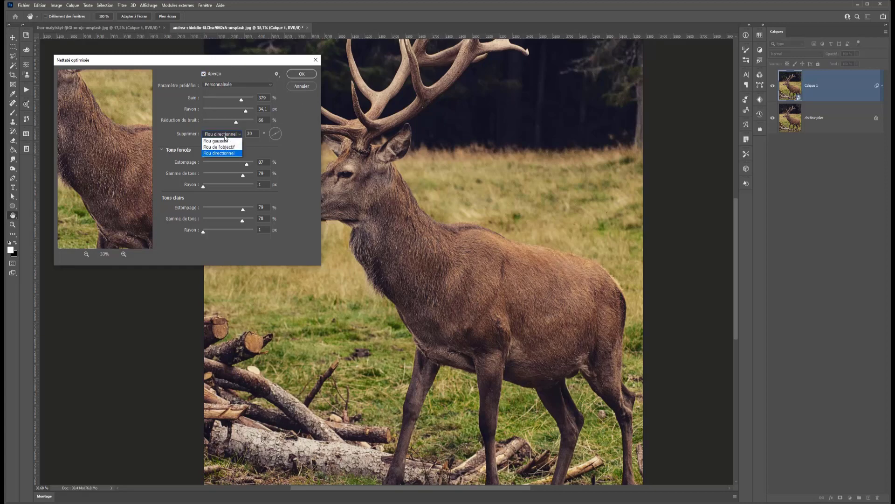
click(220, 141)
click(225, 134)
click(219, 147)
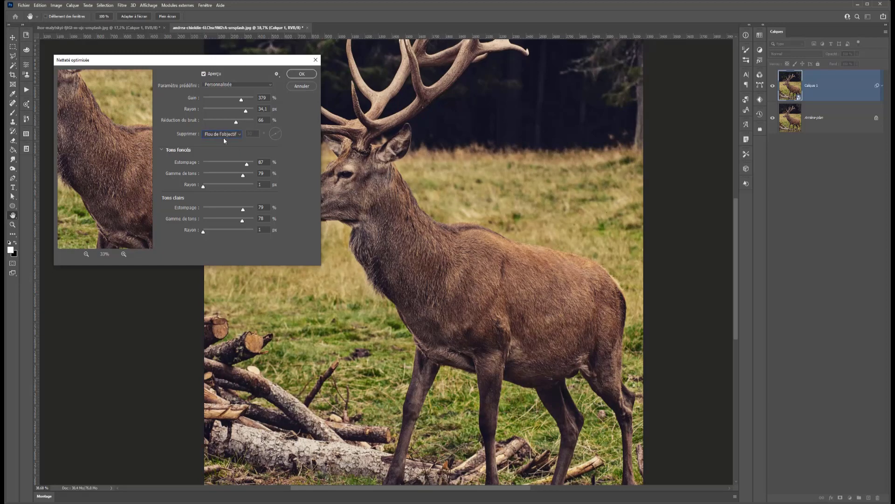
click(230, 133)
click(219, 154)
drag(282, 134, 282, 138)
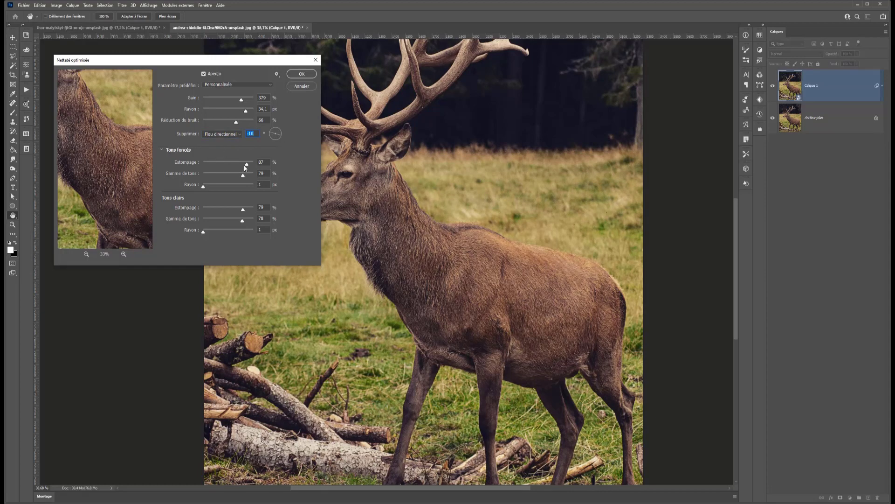
mouse_move(247, 164)
mouse_down()
mouse_move(223, 164)
mouse_move(241, 174)
mouse_up()
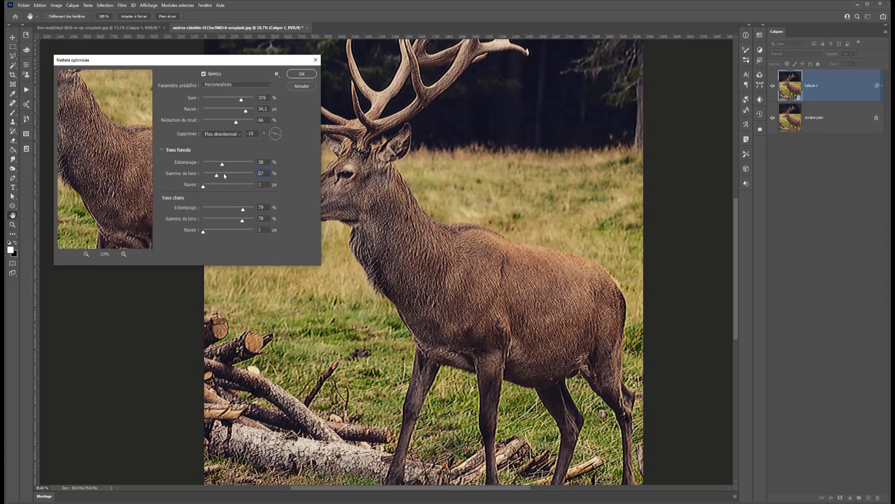
click(228, 186)
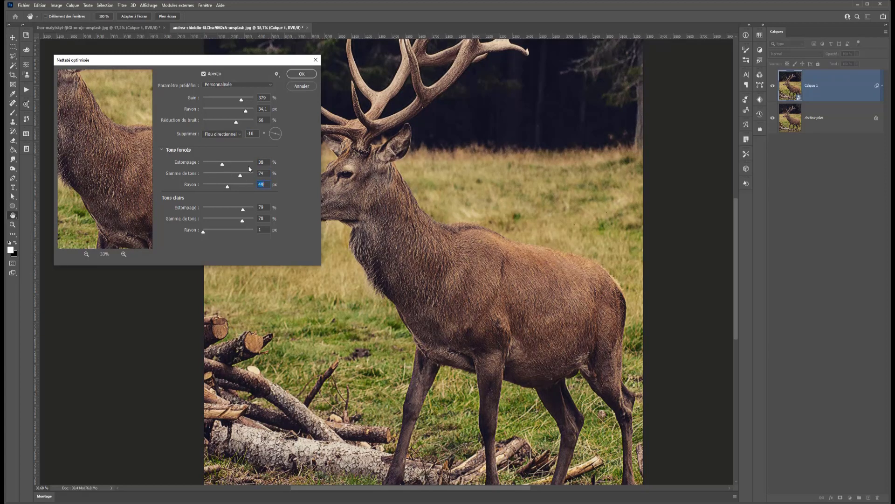
Step: Compare the sharpened preview with the original and try the legacy algorithm, leaving it off
click(205, 76)
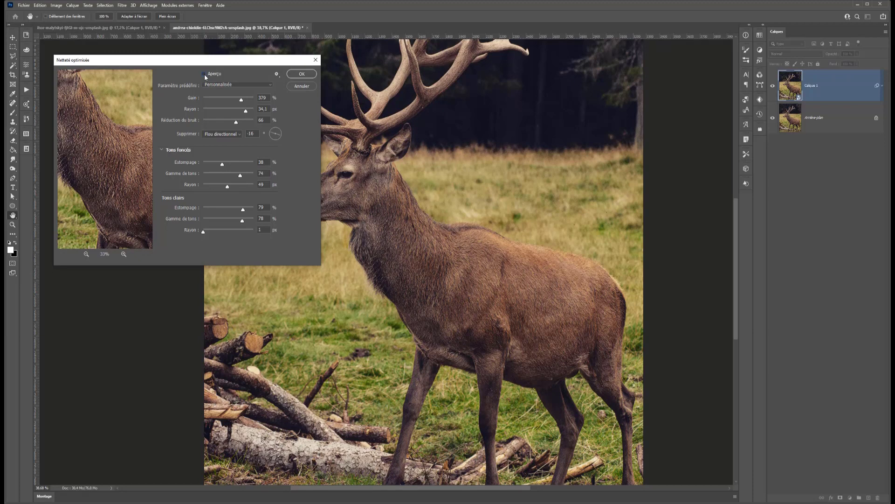
click(205, 76)
click(205, 76)
click(205, 76)
click(277, 74)
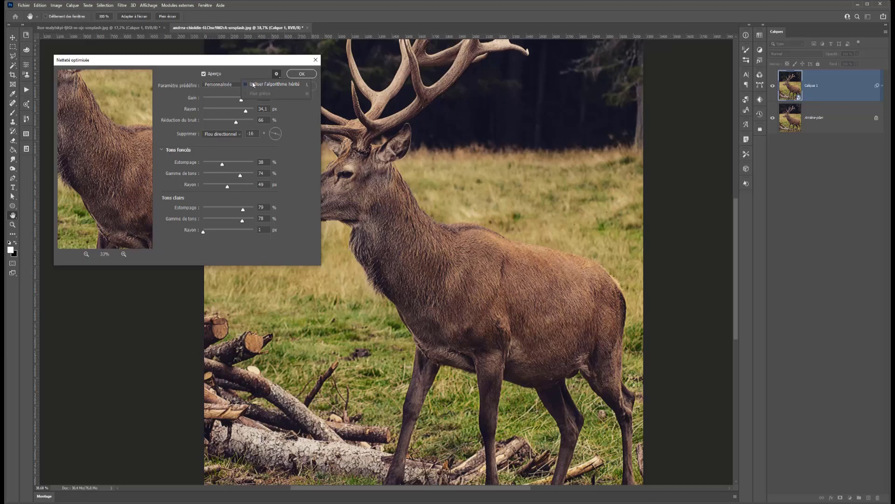
click(253, 86)
click(247, 95)
click(249, 86)
Step: Close Netteté optimisée without applying and launch Réduction du tremblement from Filtre > Renforcement
click(291, 88)
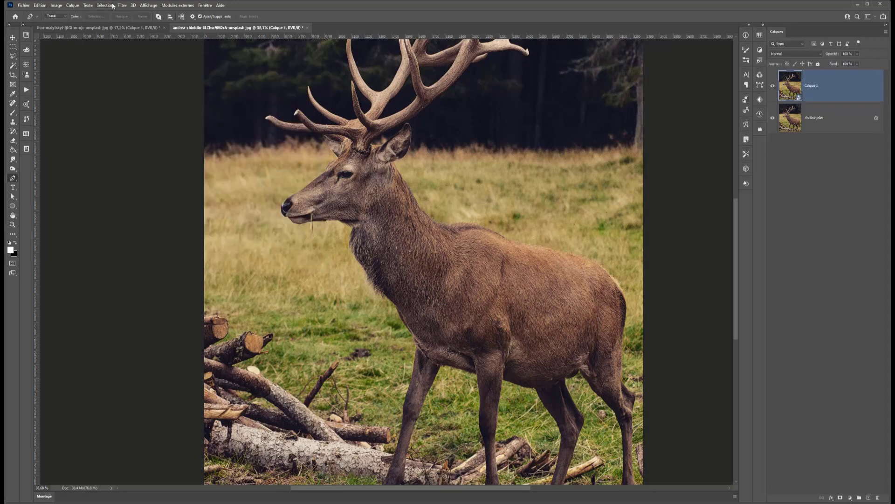
click(122, 6)
mouse_move(135, 144)
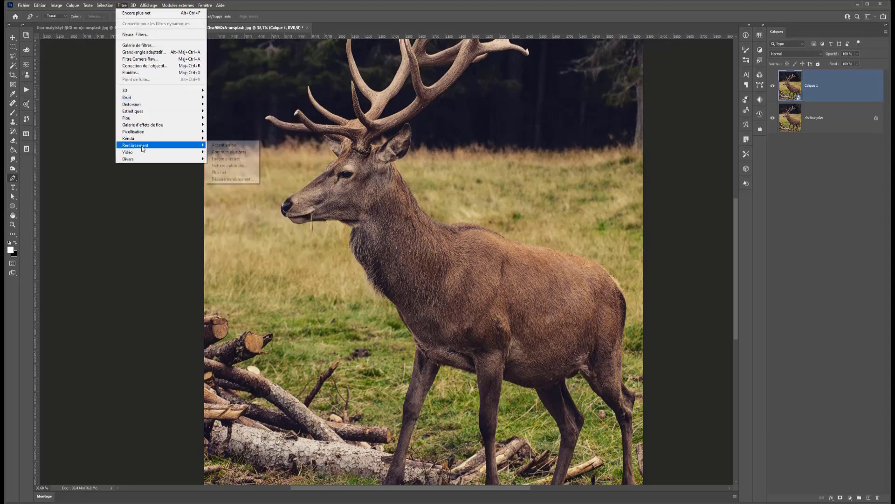
click(219, 180)
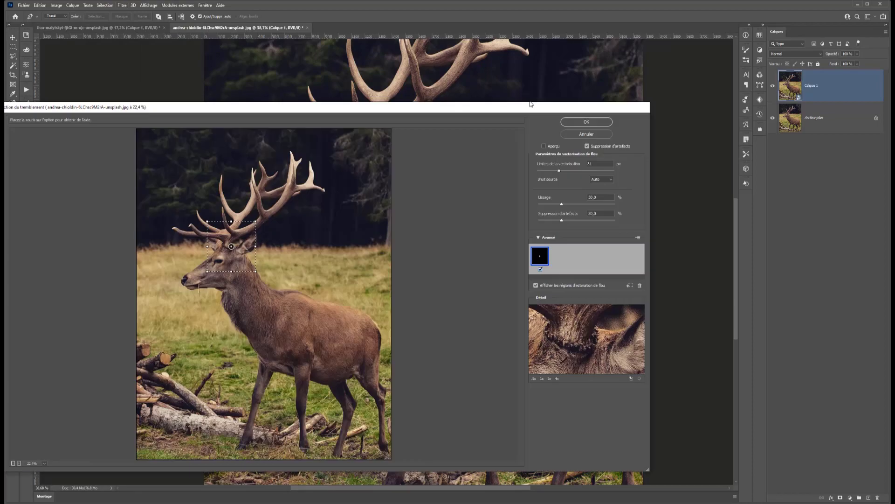
Step: Move the Réduction du tremblement dialog aside and enlarge the estimation region over the stag's head and antlers
drag(482, 104, 554, 41)
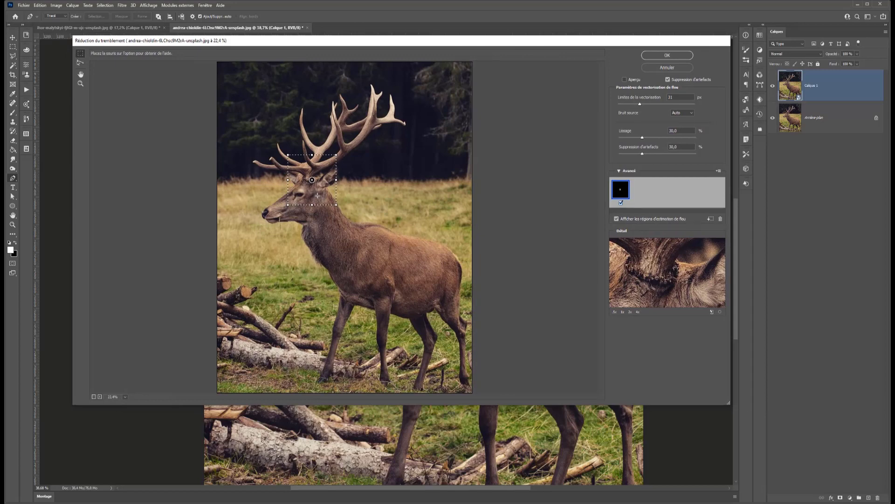
drag(312, 180, 354, 253)
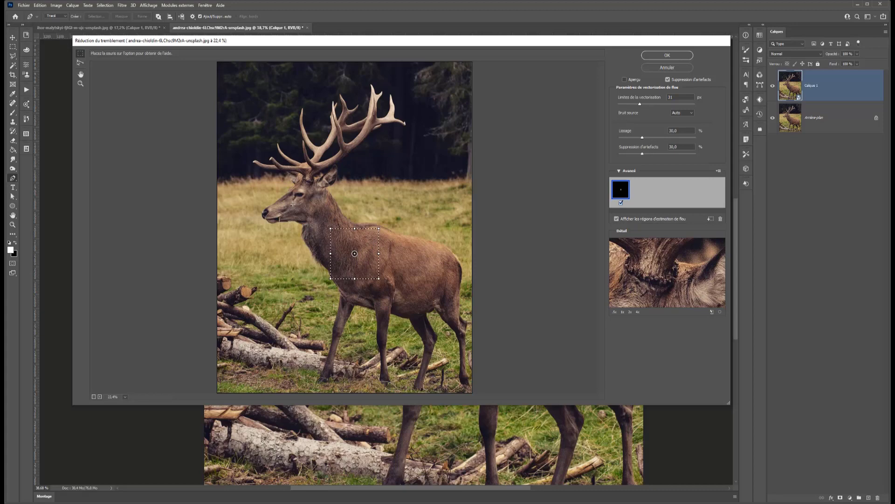
mouse_move(331, 228)
mouse_down()
mouse_move(258, 120)
mouse_move(259, 75)
mouse_up()
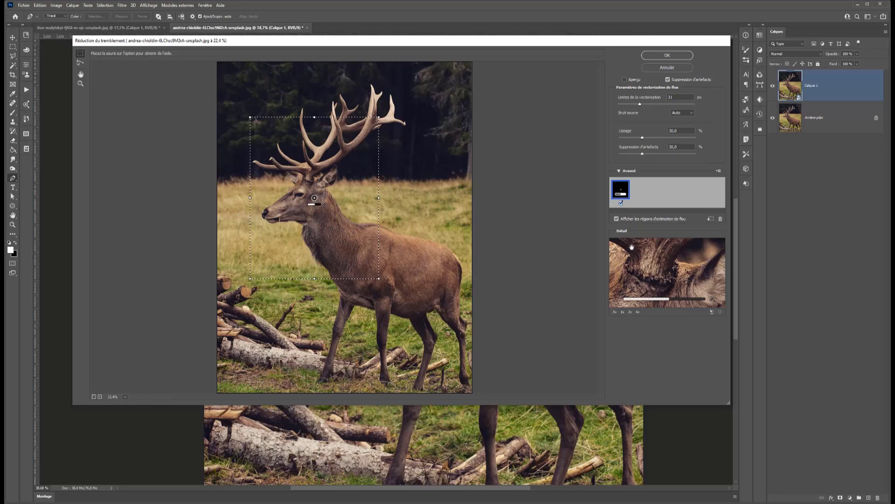
Step: Compare the shake-corrected preview with the original and lower the blur trace limit
click(625, 80)
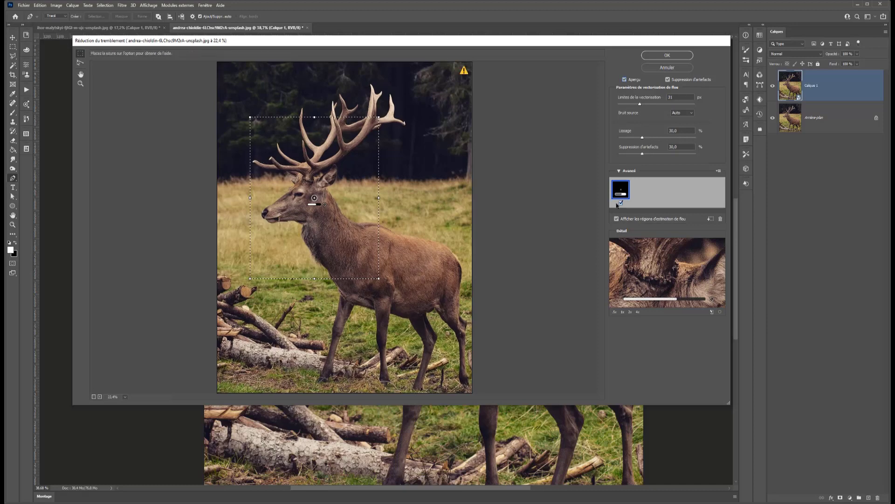
click(624, 79)
click(624, 80)
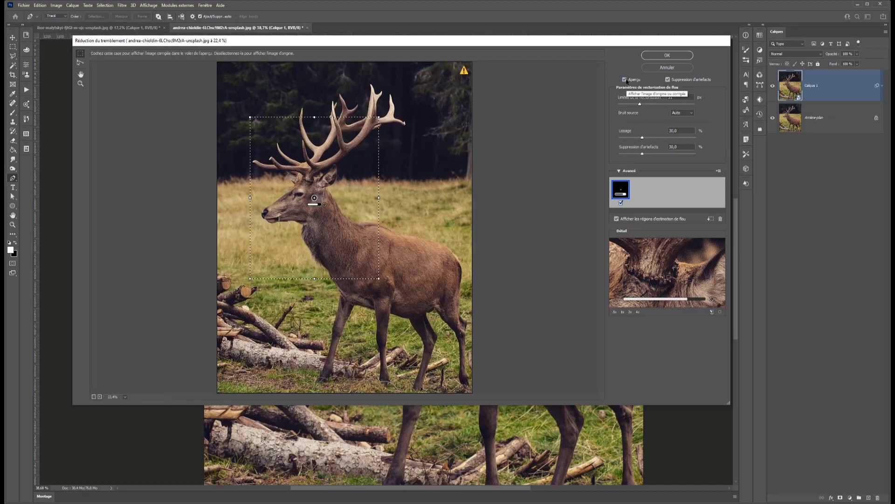
click(625, 80)
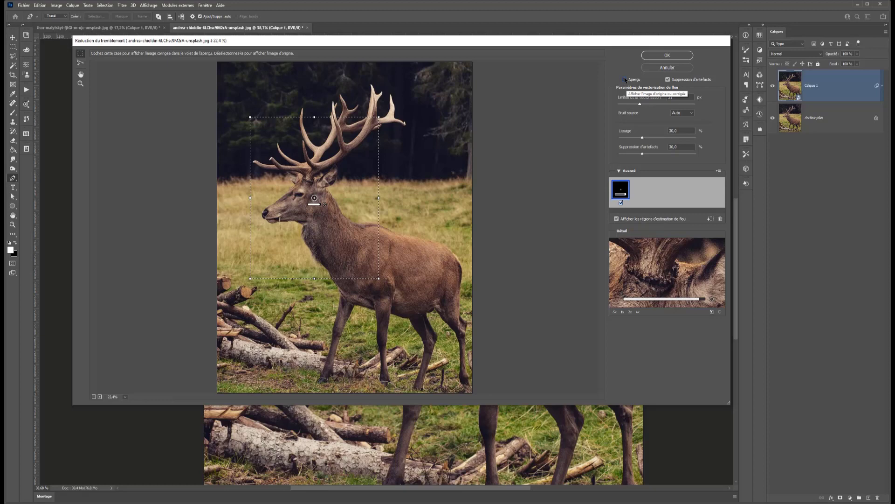
click(625, 80)
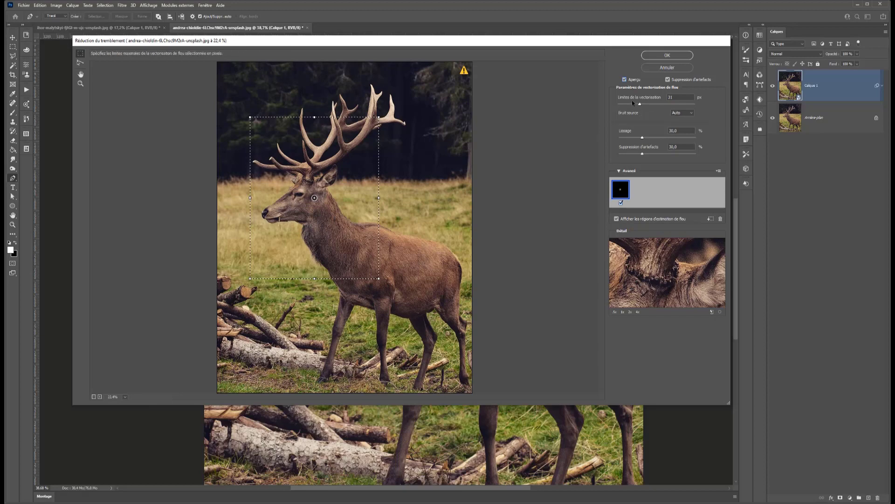
drag(637, 104, 632, 103)
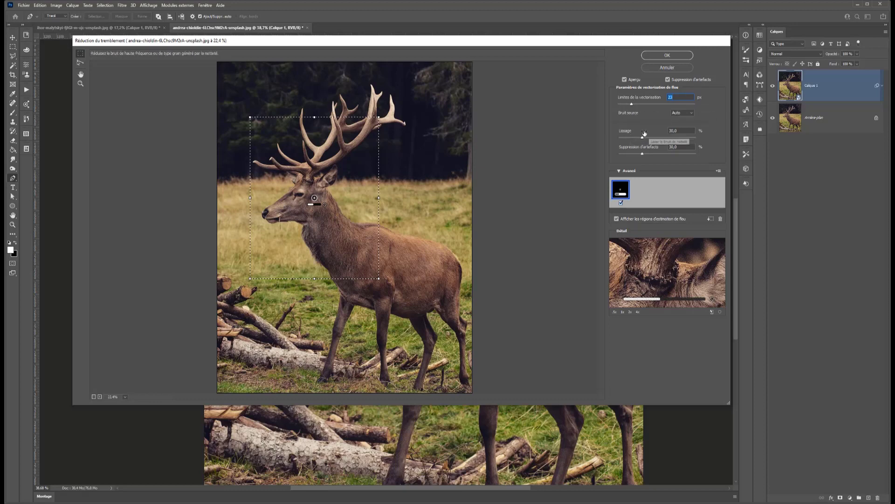
Step: Keep source noise on Auto, set Lissage 13.2% and artefact suppression 26.2%, and move the region over the antlers
click(679, 113)
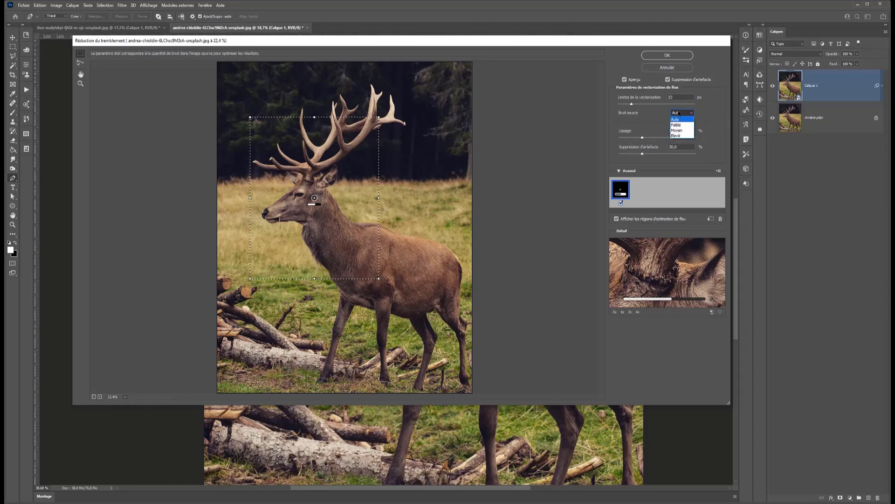
click(672, 120)
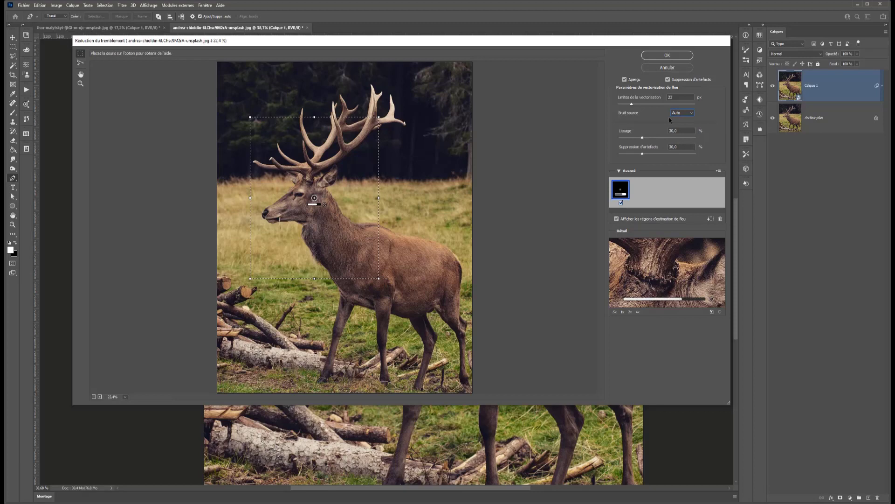
click(676, 138)
click(671, 154)
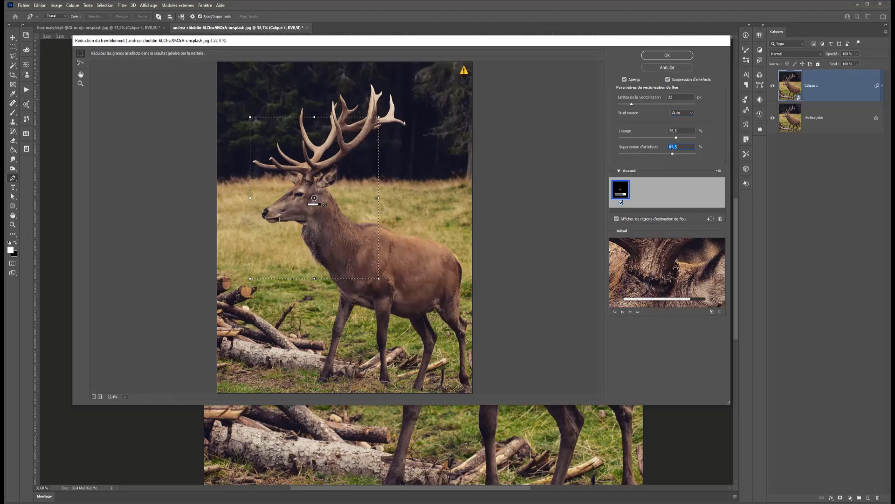
click(640, 153)
click(660, 137)
drag(659, 137, 629, 136)
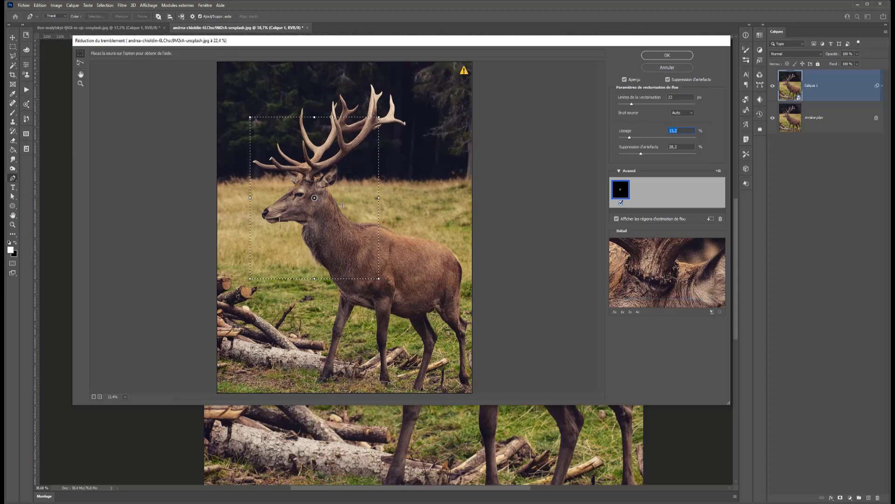
mouse_move(315, 200)
mouse_down()
mouse_move(405, 282)
mouse_move(318, 184)
mouse_move(320, 169)
mouse_up()
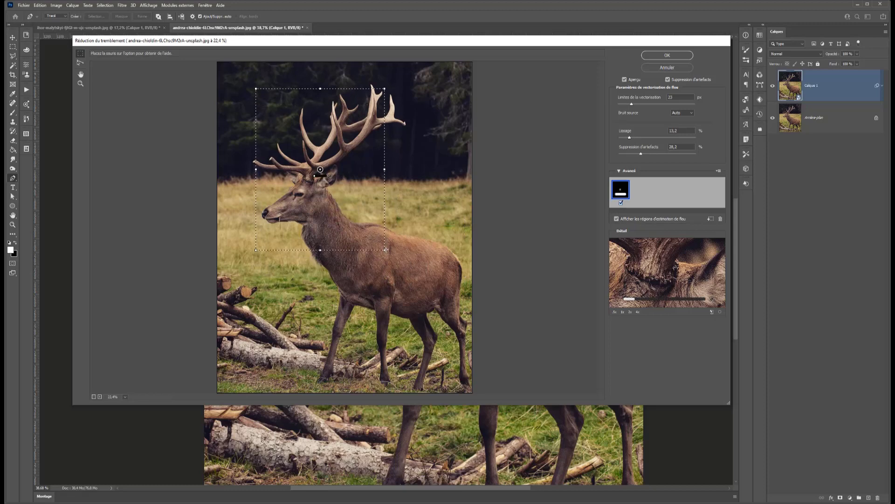
Step: Widen the estimation region, inspect the deer's belly in the Détail loupe, and add a second region on the logs
drag(384, 250, 412, 250)
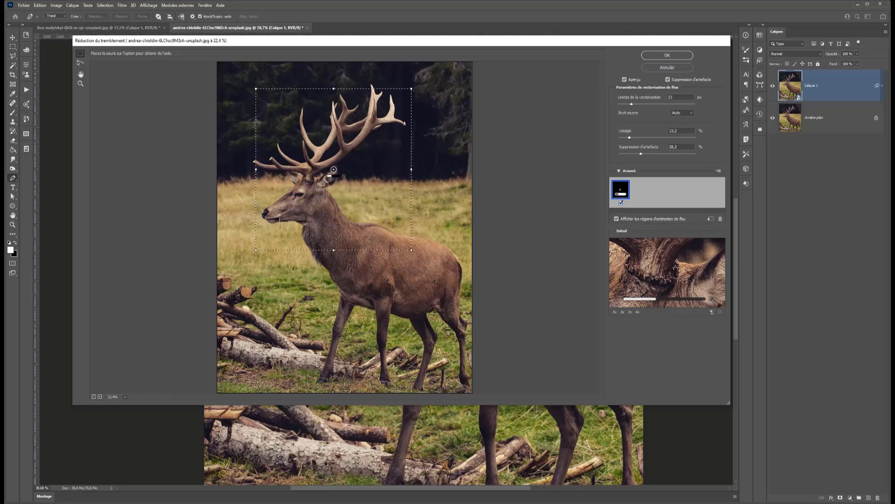
click(417, 317)
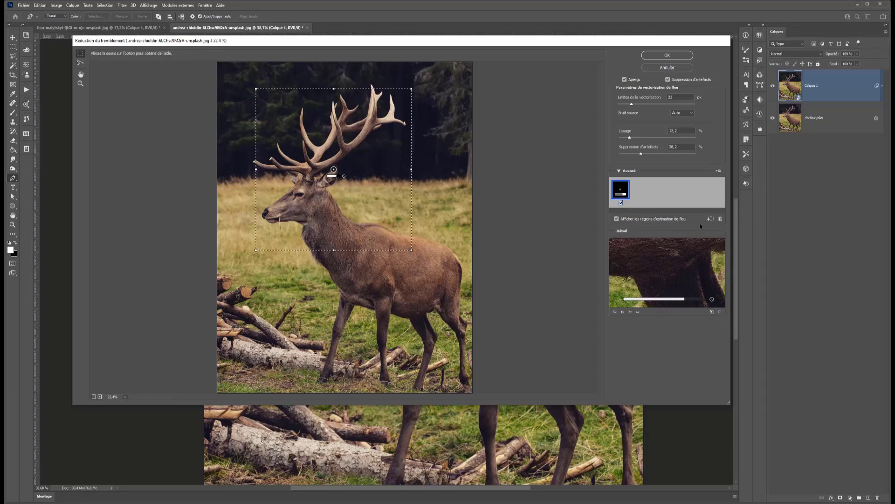
click(614, 312)
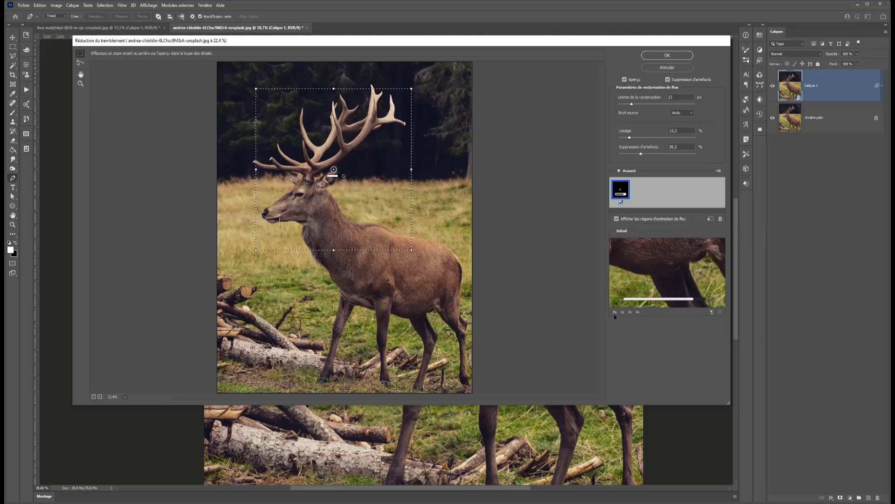
click(712, 219)
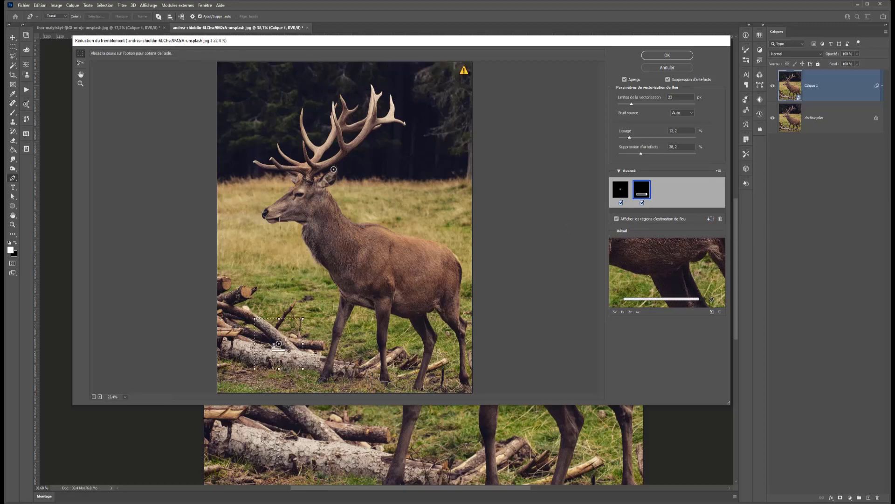
Step: Move the second region onto the deer's legs with a 134 px trace limit and Lissage 16.4
mouse_move(279, 343)
mouse_down()
mouse_move(355, 351)
mouse_move(357, 300)
mouse_move(468, 293)
mouse_up()
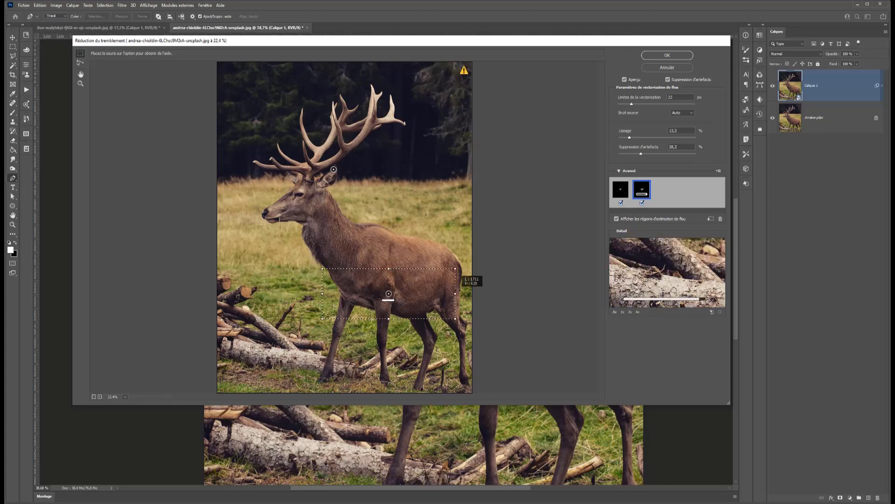
drag(395, 319, 395, 392)
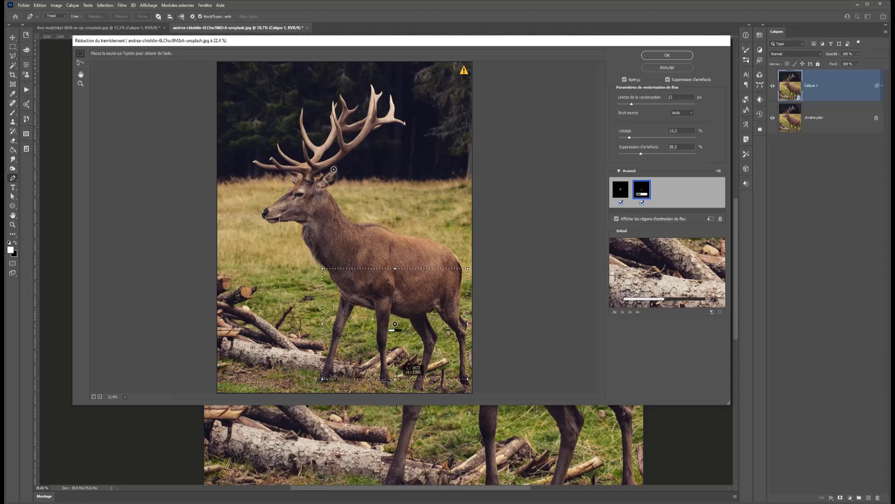
click(681, 105)
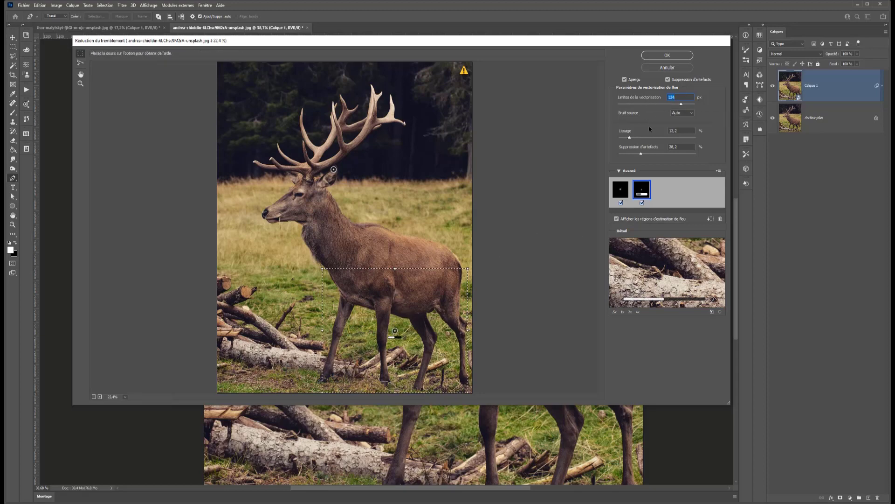
click(665, 138)
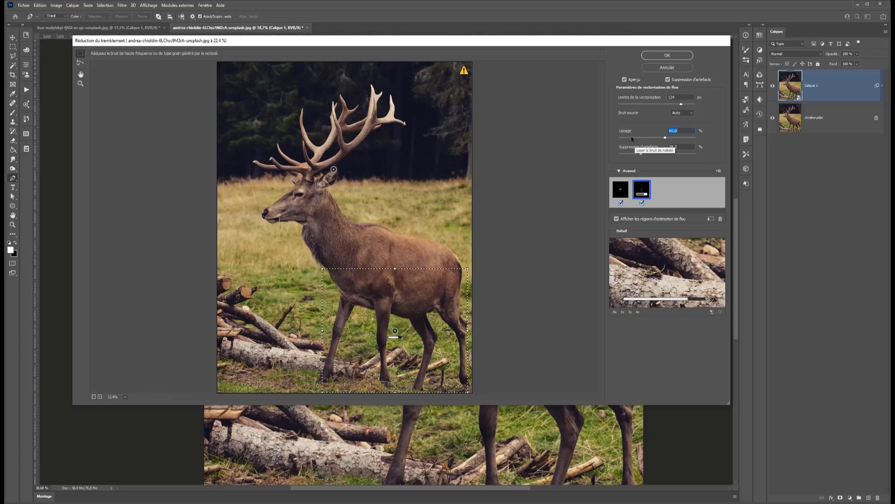
drag(665, 137, 632, 138)
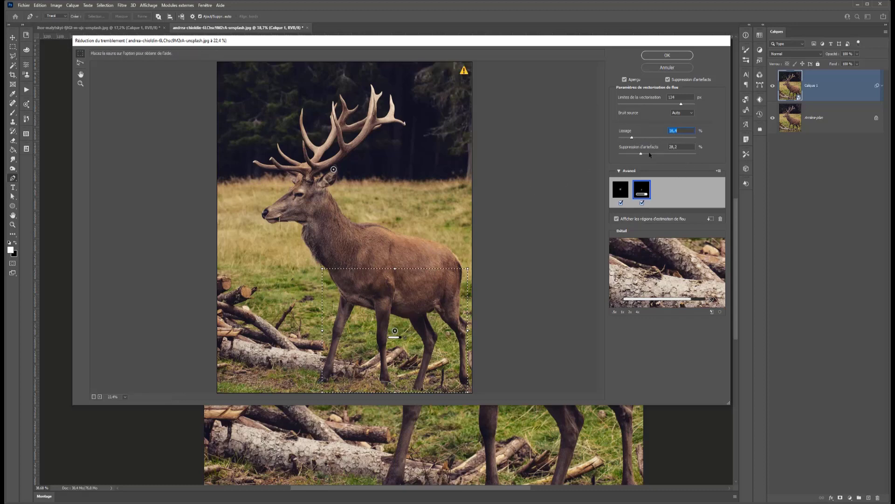
Step: Reselect the head region and bring its Lissage down to 75.0
click(333, 170)
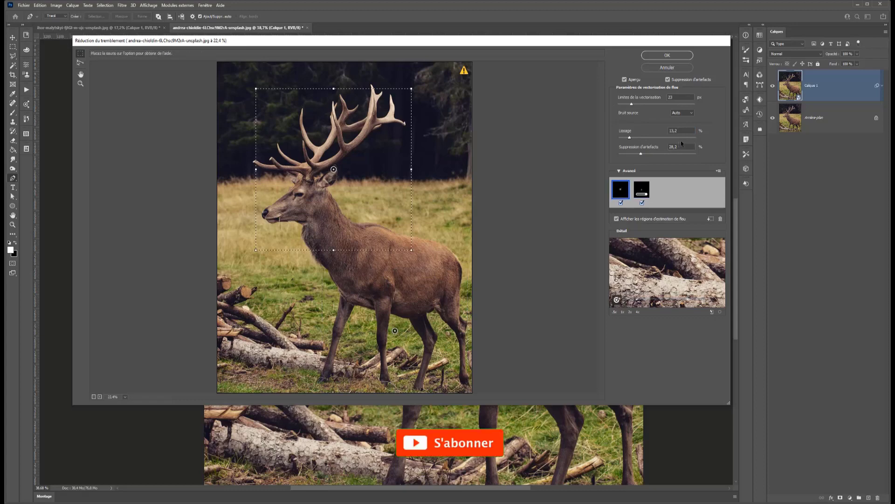
click(686, 138)
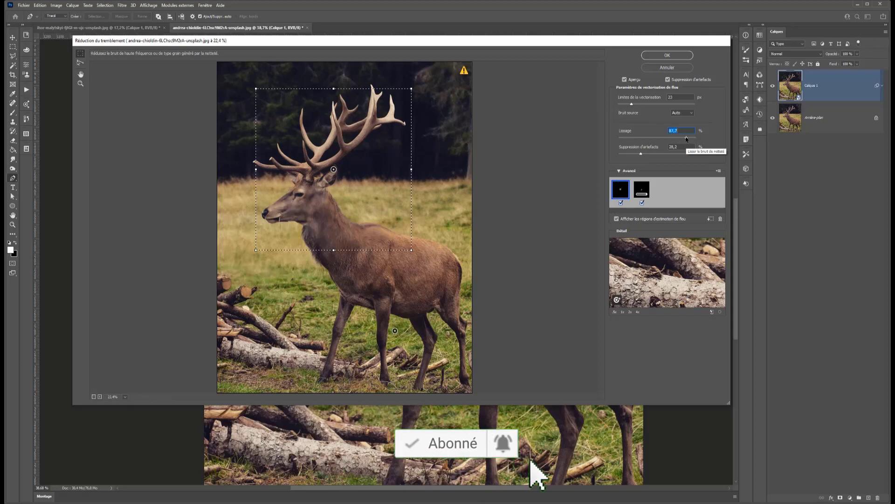
drag(686, 138, 626, 138)
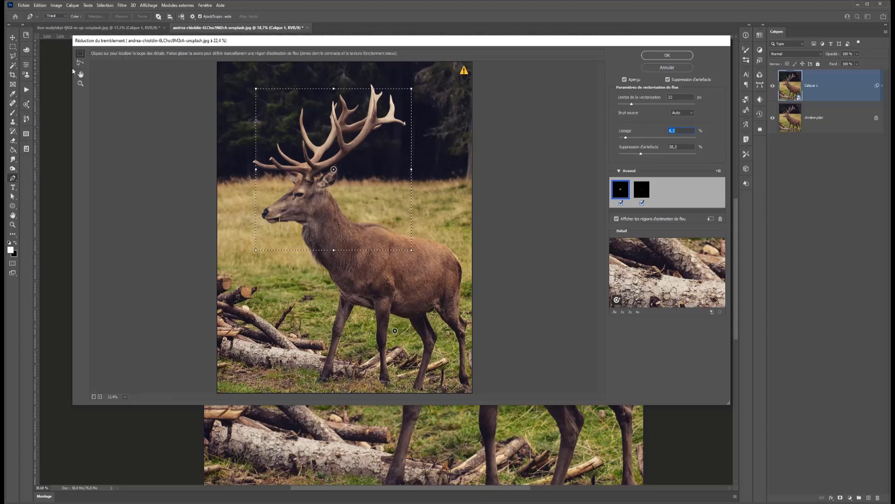
Step: Draw a blur direction trace beside the deer's face and shorten its length to 46.7 px
key(p)
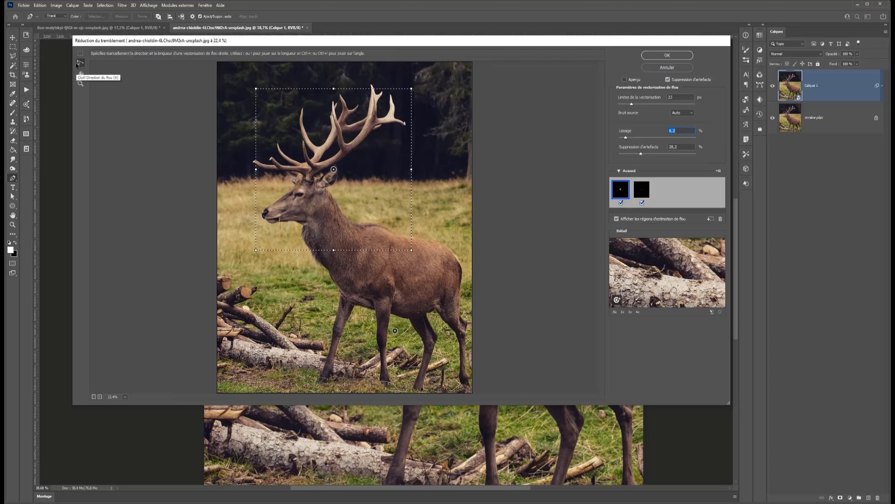
drag(229, 225, 242, 212)
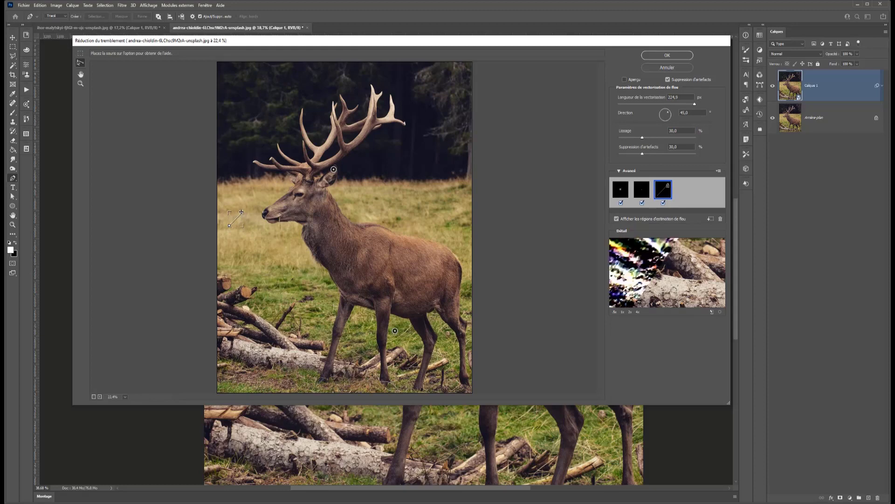
drag(242, 212, 241, 220)
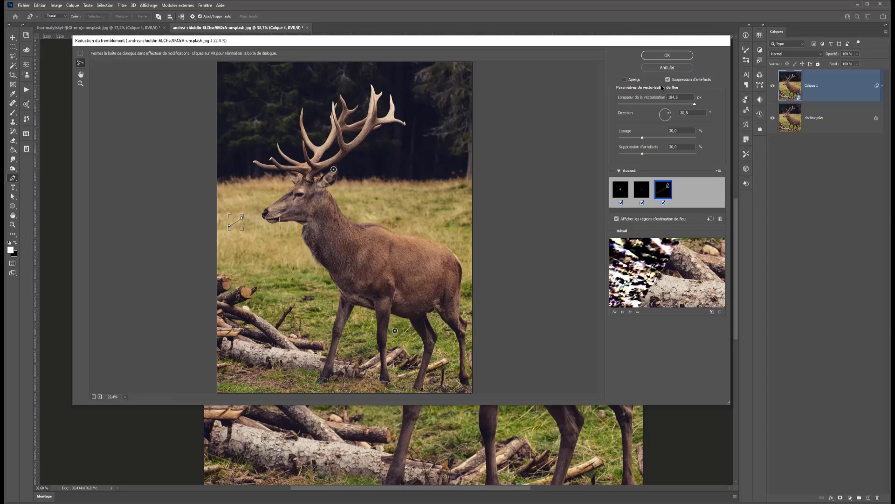
click(625, 79)
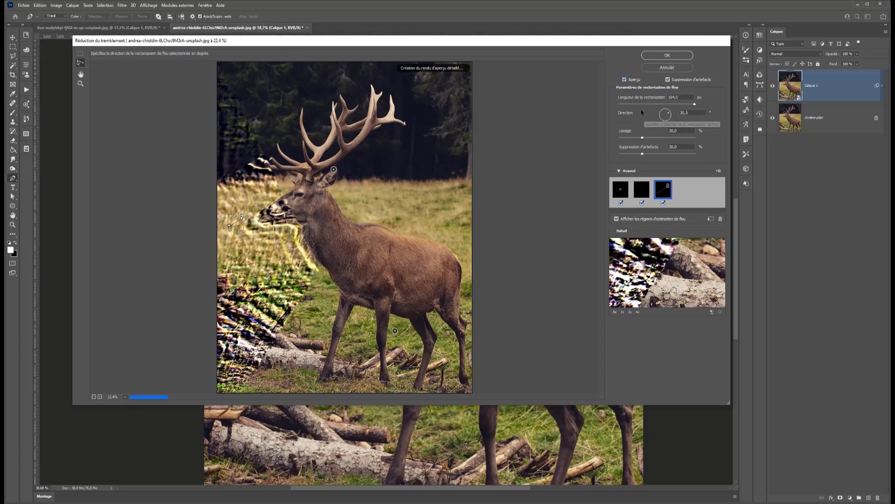
drag(695, 104, 625, 104)
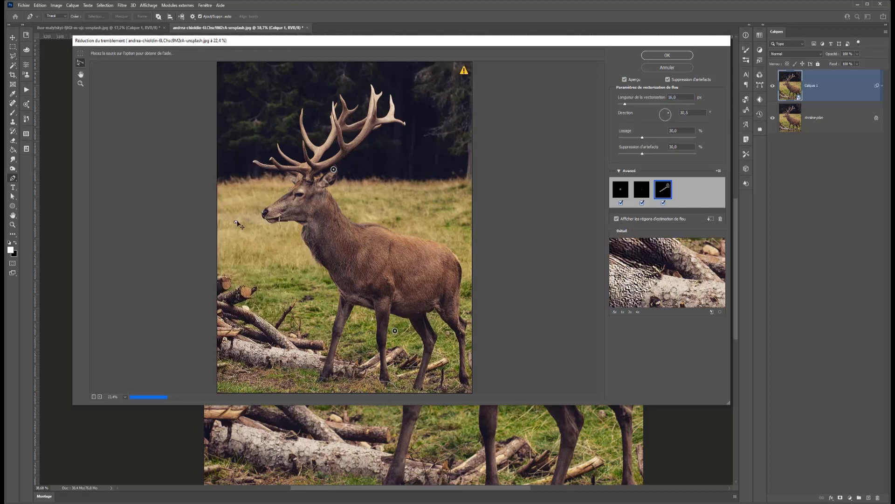
Step: Redraw the blur direction trace at the muzzle, then delete the hand-drawn trace
drag(236, 222, 248, 235)
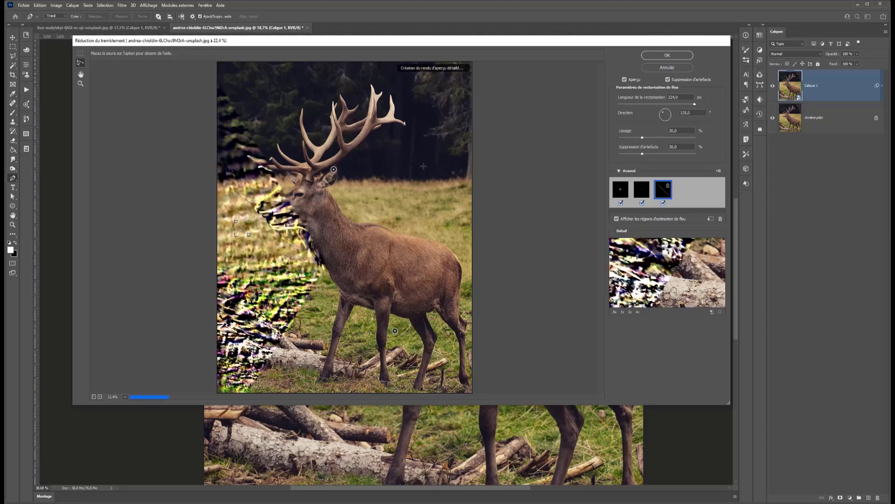
click(720, 218)
click(623, 190)
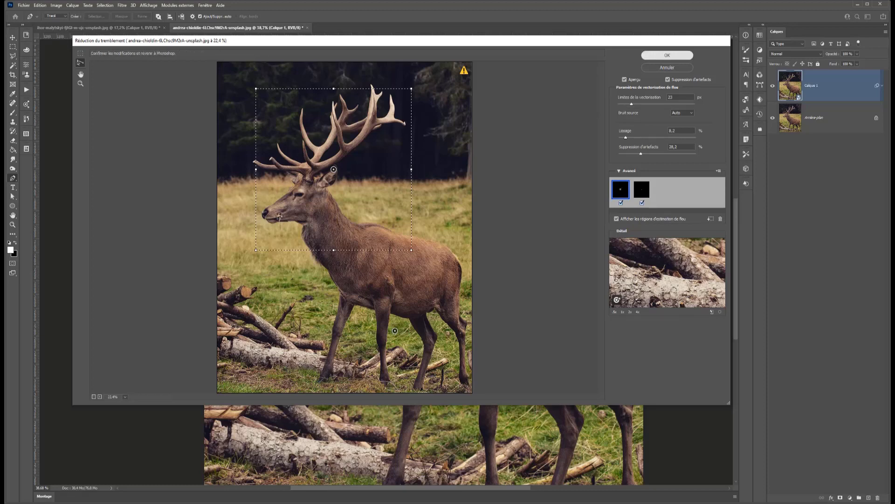
Step: Confirm Réduction du tremblement with OK and let it process as a smart filter on Calque 1
click(667, 55)
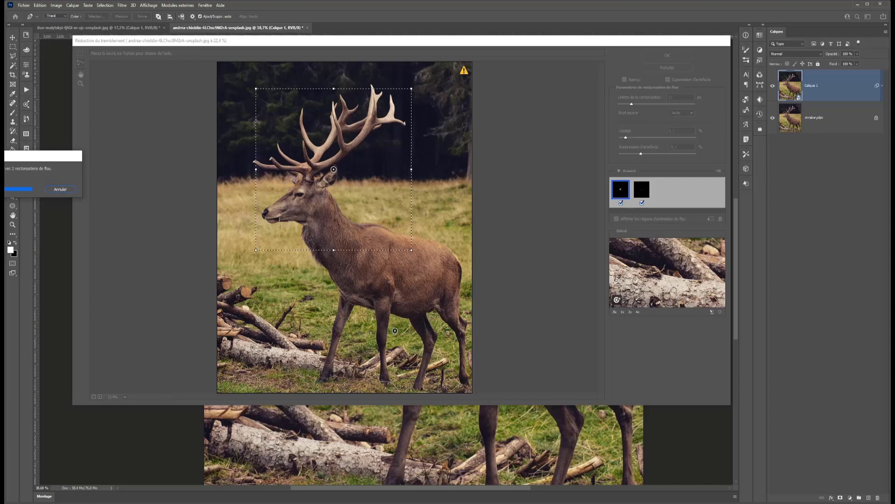
key(Return)
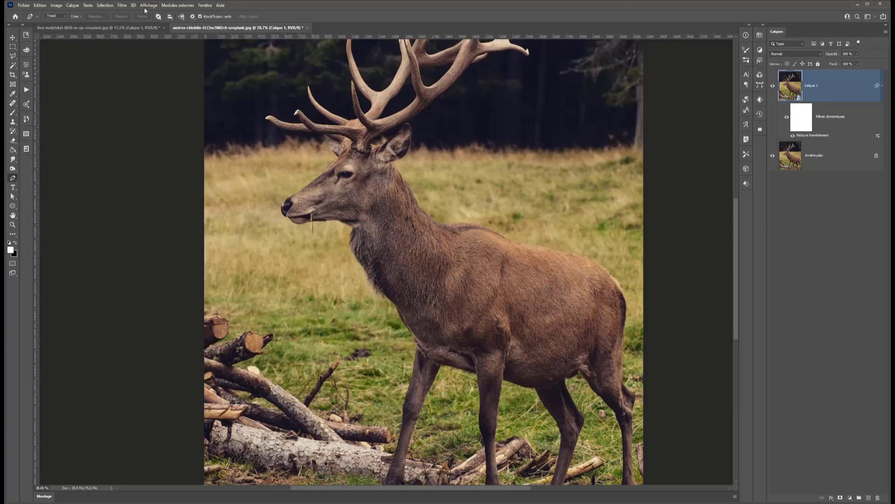
Step: Browse the Filtre menu, then drag the Filtres dynamiques row toward the Layers panel trash
click(121, 6)
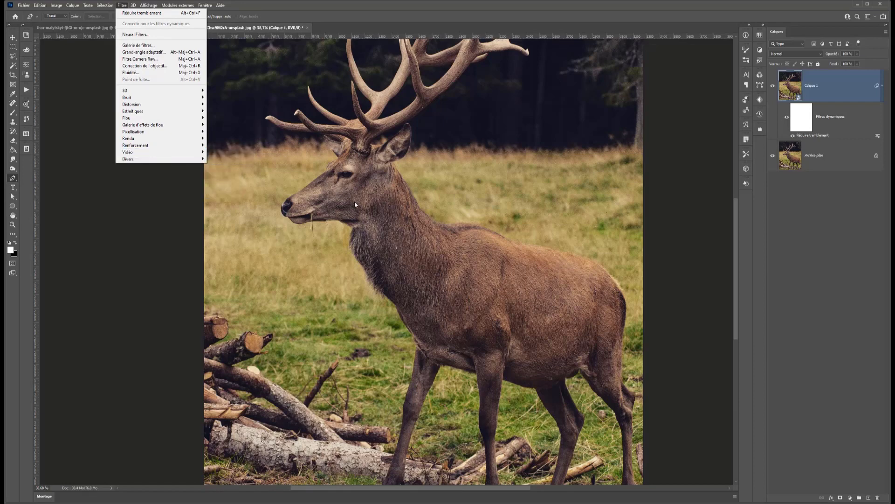
drag(842, 109, 878, 497)
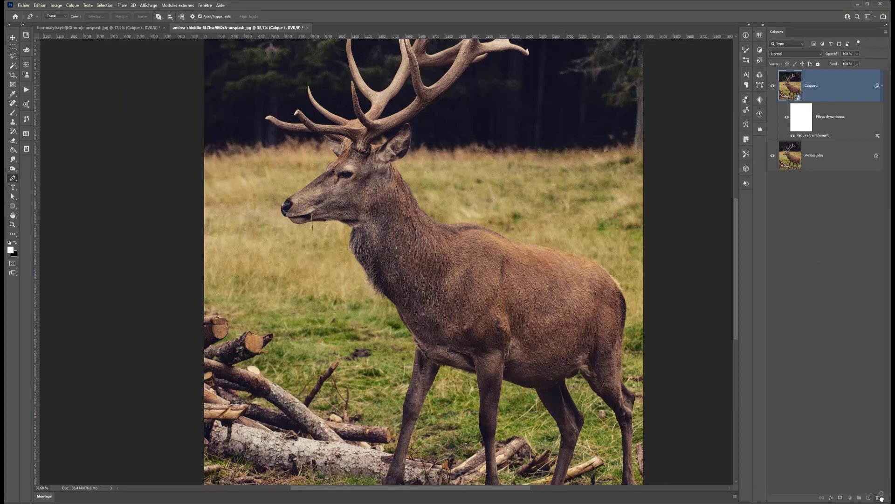